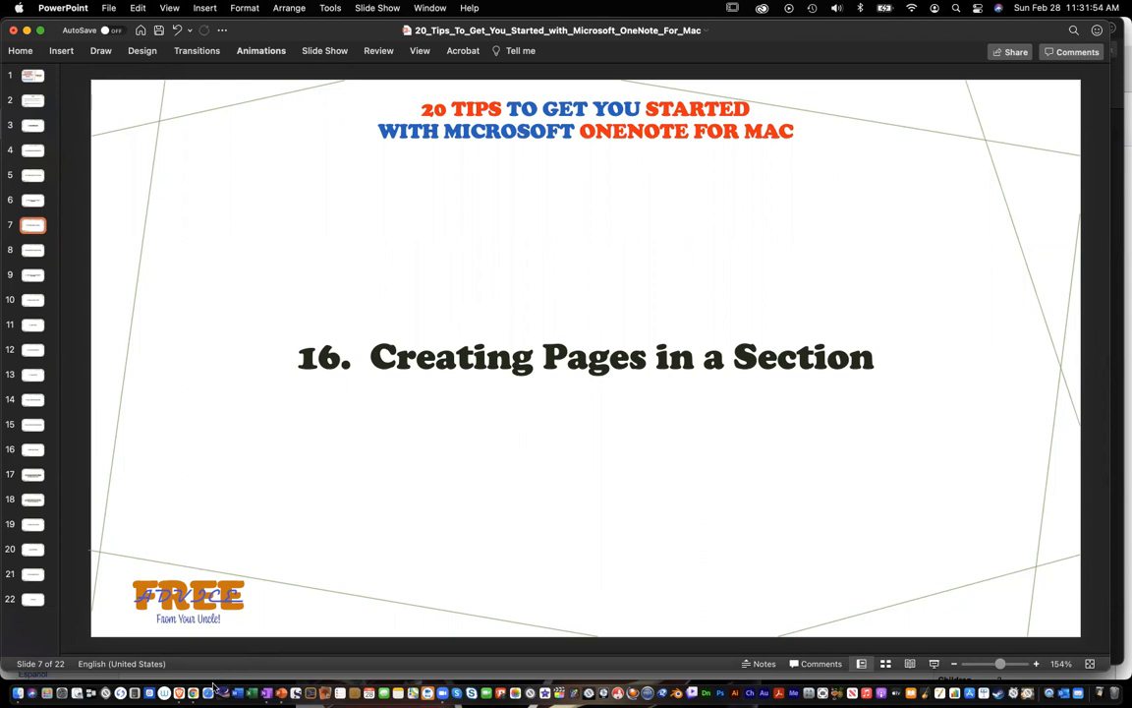
- Switch to OneNote and open the Michigan State notebook
left_click(266, 693)
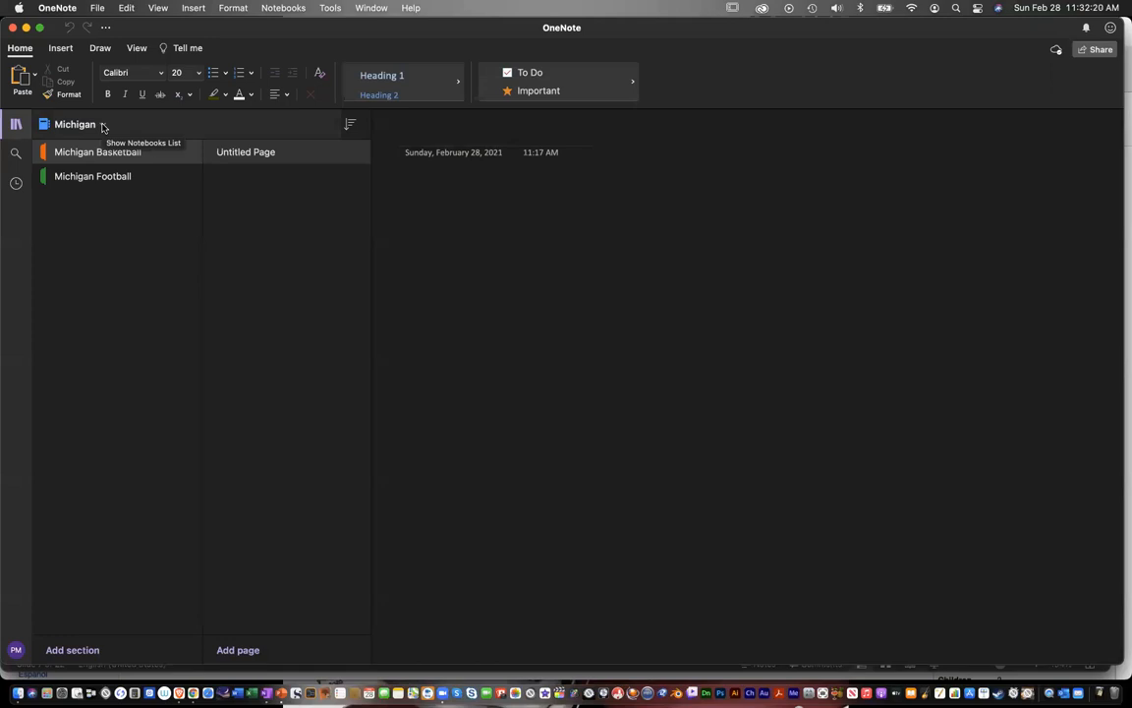
left_click(71, 120)
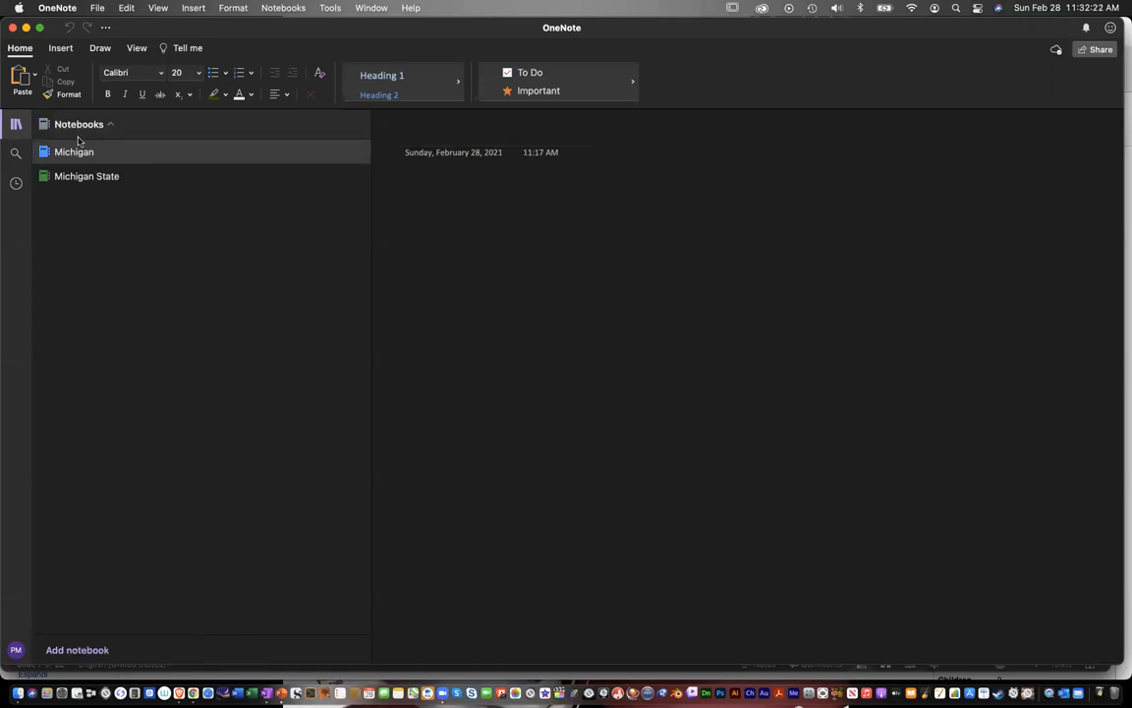
left_click(73, 144)
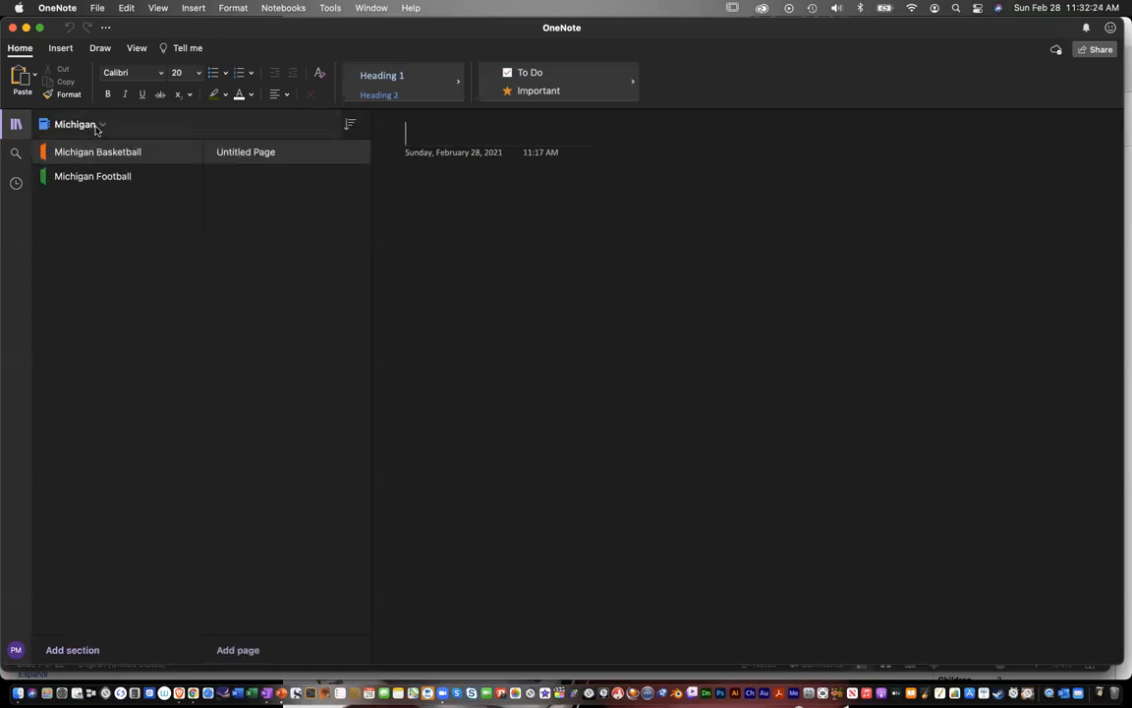
left_click(96, 129)
left_click(96, 175)
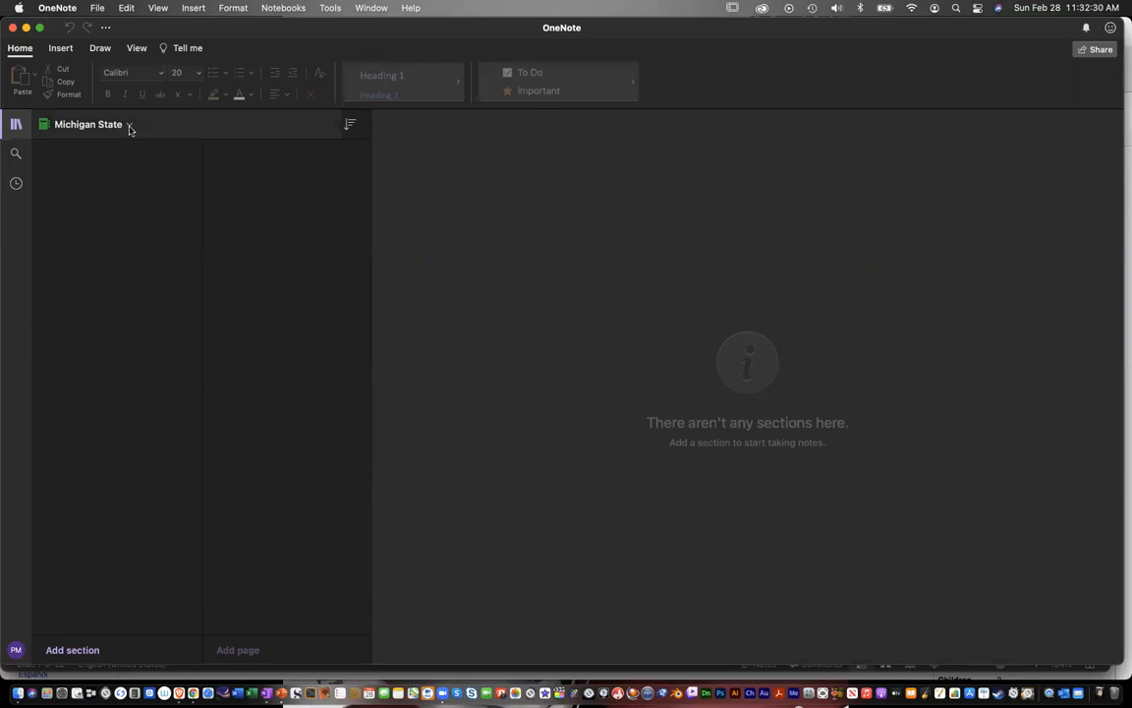
- Add a section named Football to the Michigan State notebook
left_click(72, 649)
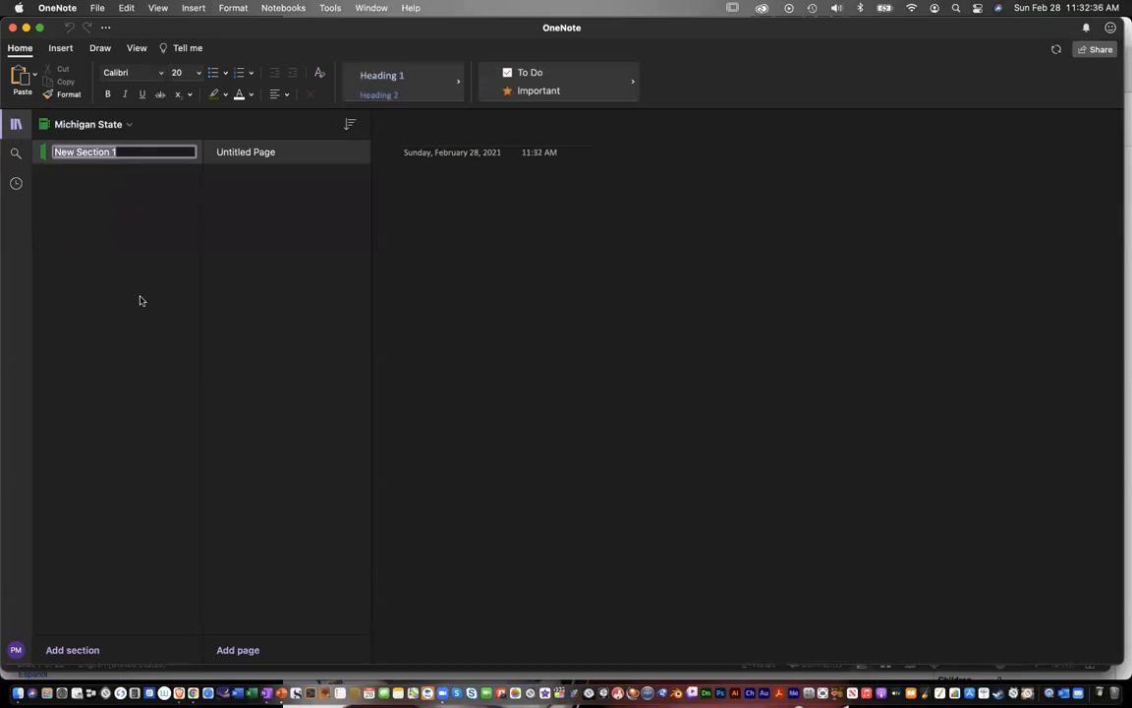
type("Footba")
key("BackSpace")
key("BackSpace")
key("BackSpace")
key("BackSpace")
key("BackSpace")
key("BackSpace")
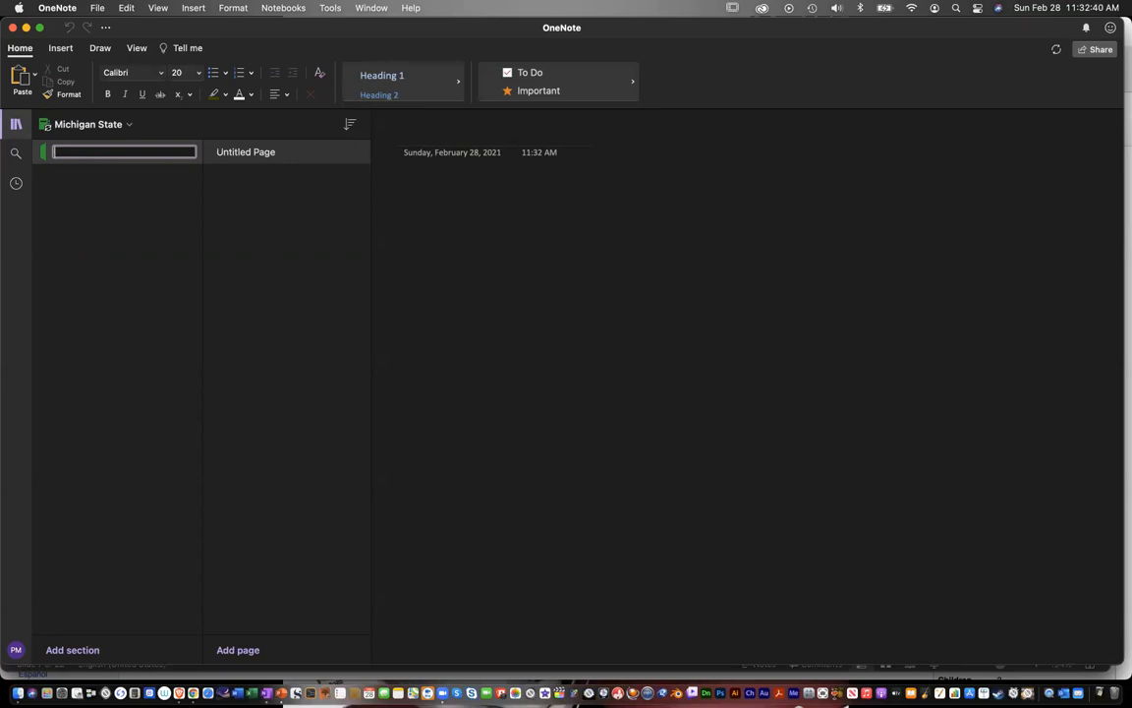
type("Football")
key("Return")
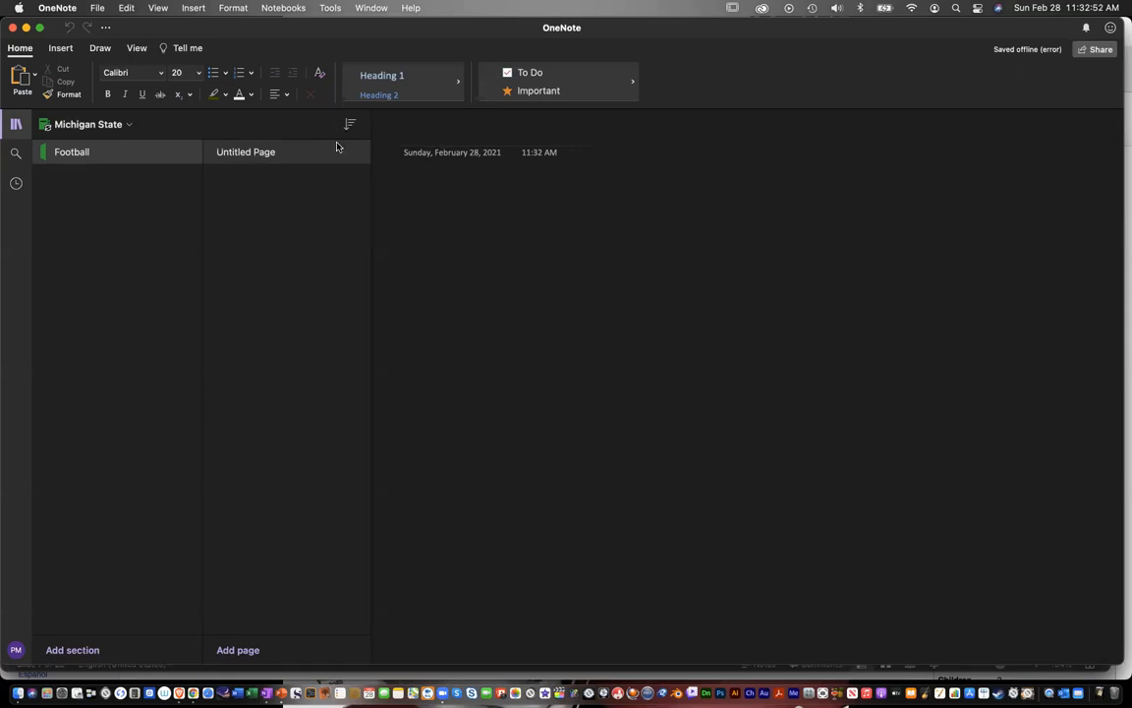
- Title the Football section's untitled page "Feb 28, 2021 Meeting with New Michigan State Football Coach about Recruiting"
left_click(423, 131)
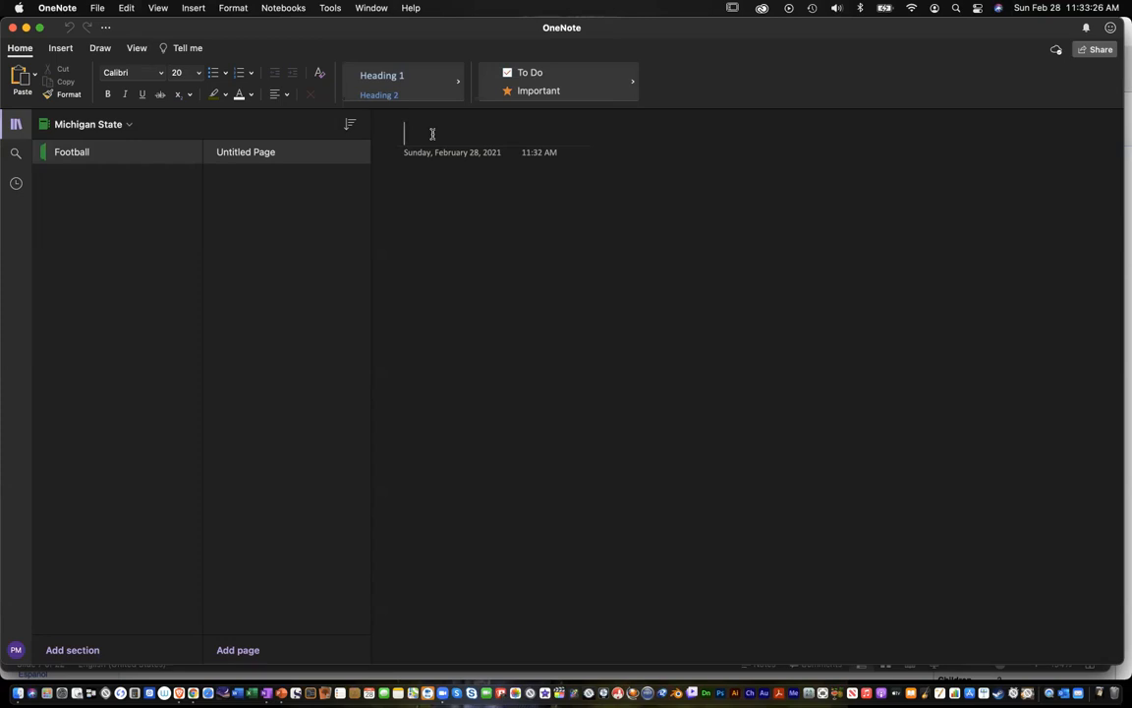
type("Feb 28, 2021")
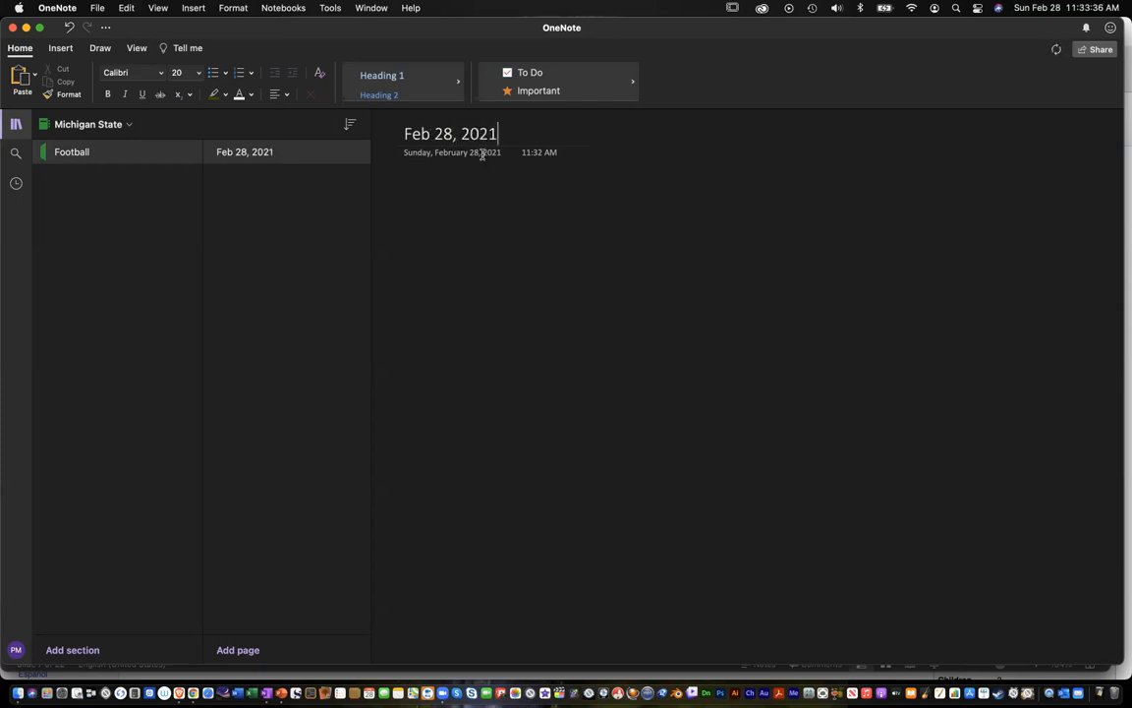
type(" Meeting with ")
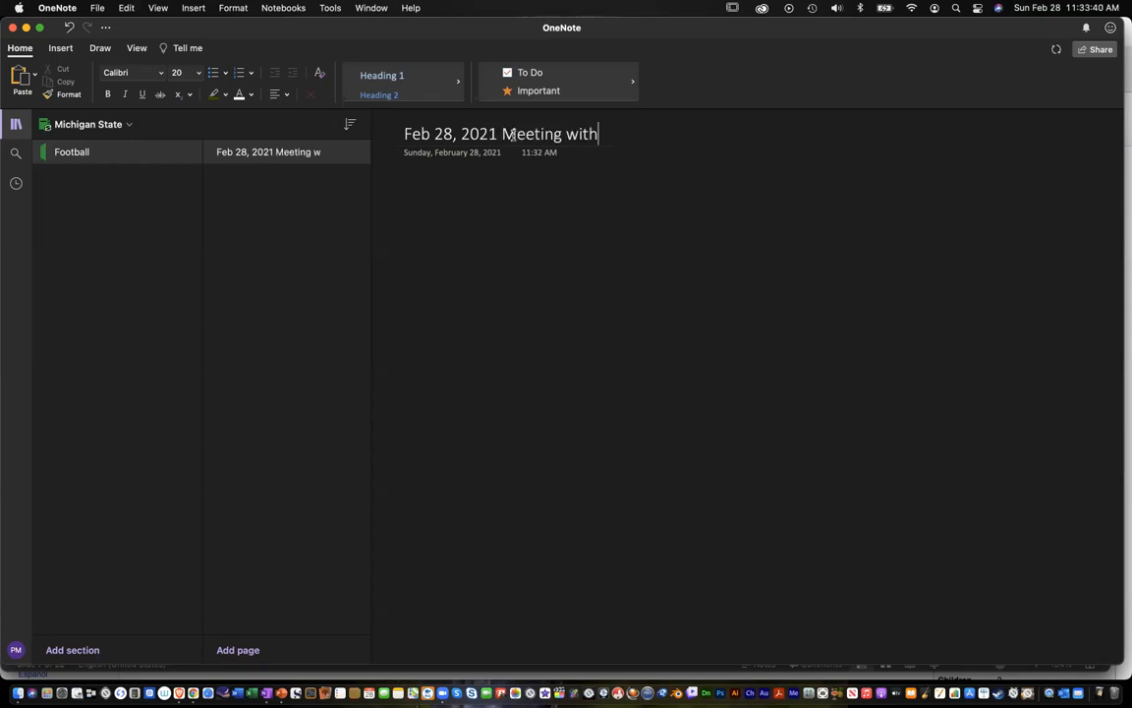
type("New m")
key("BackSpace")
type("Michigan")
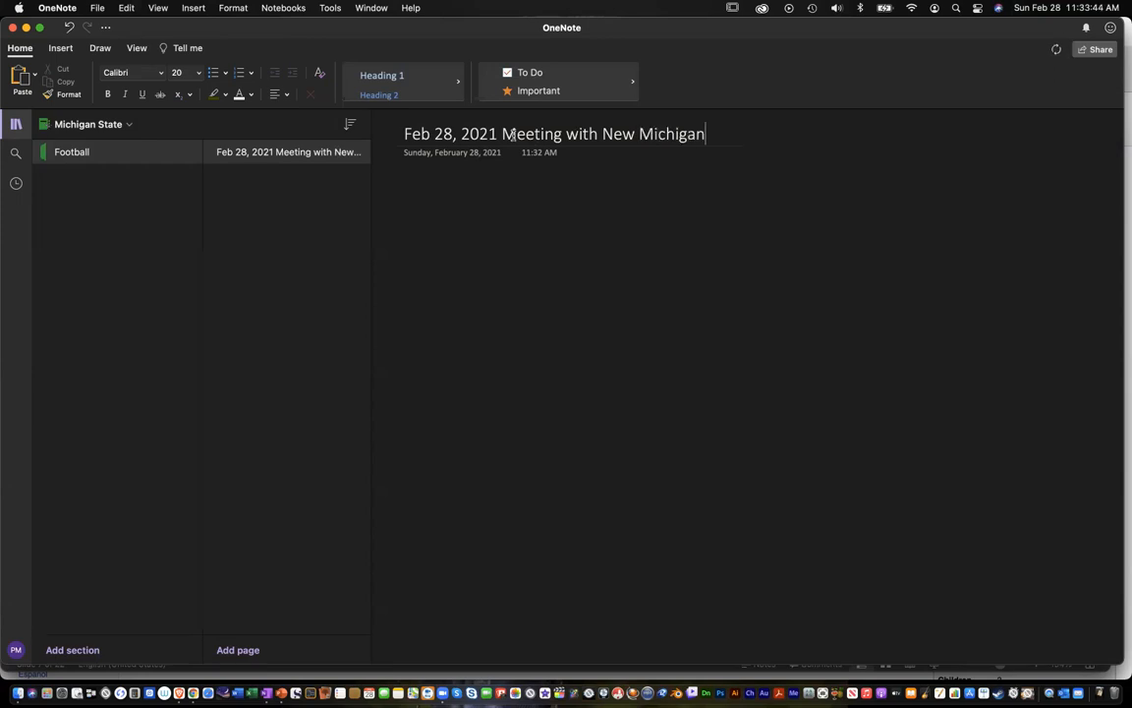
type(" State Foot")
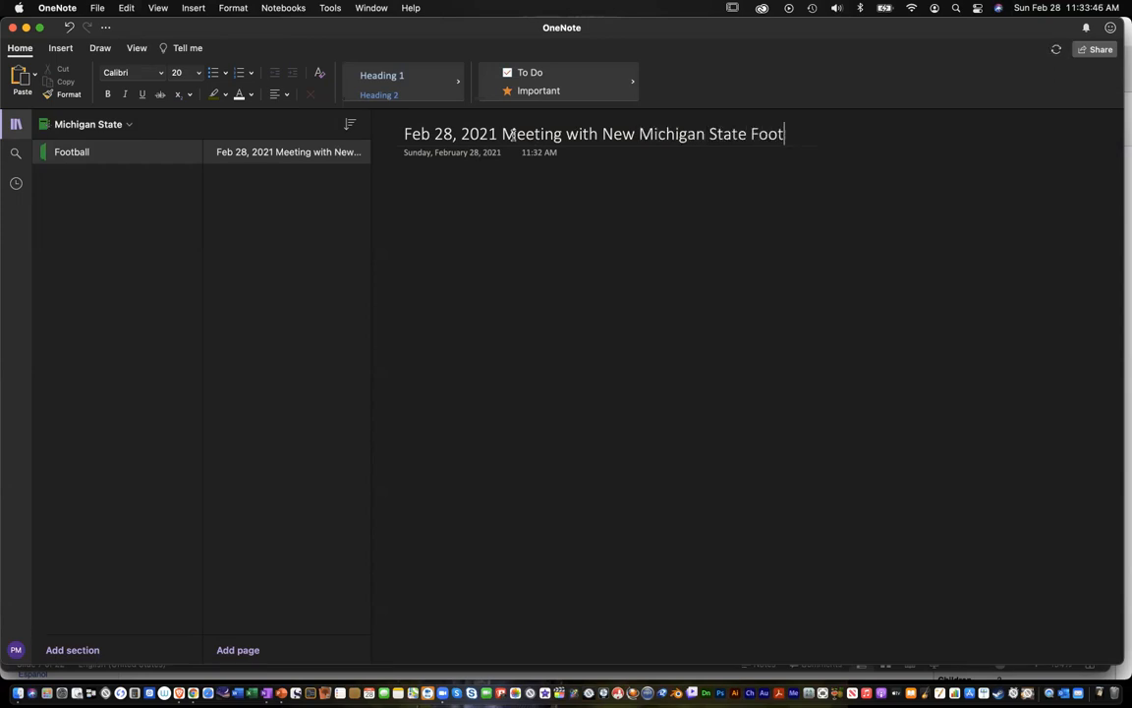
type("ball Coach about Rec")
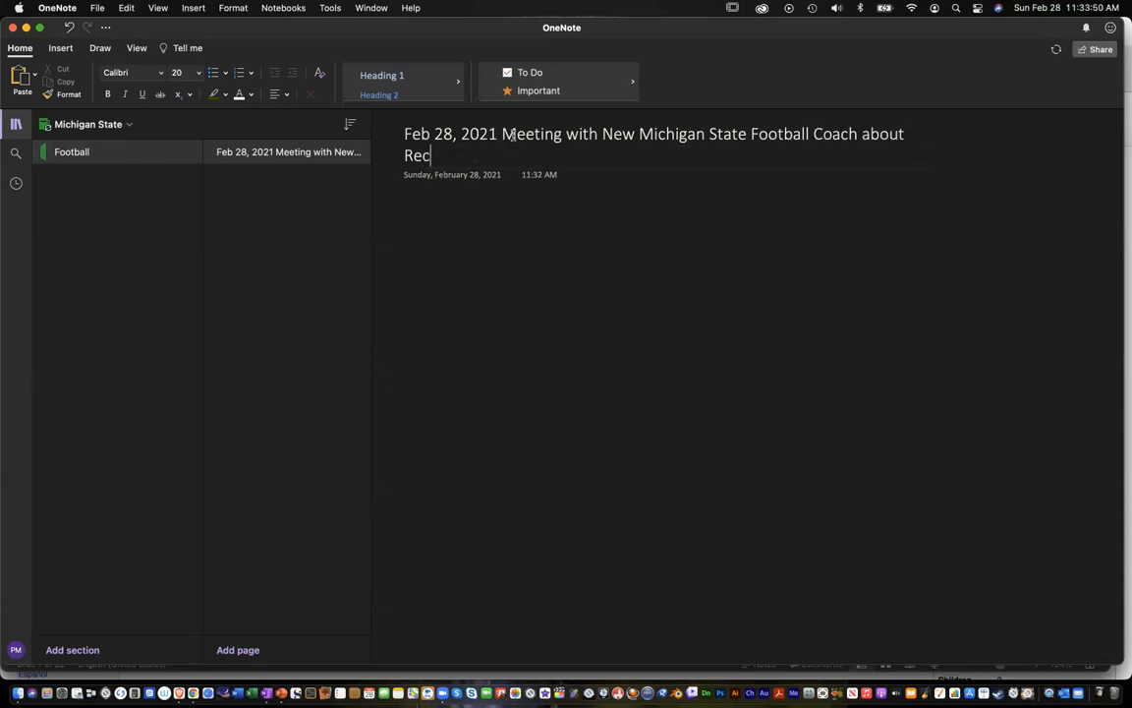
type("ruiting.")
key("BackSpace")
key("Return")
left_click(283, 146)
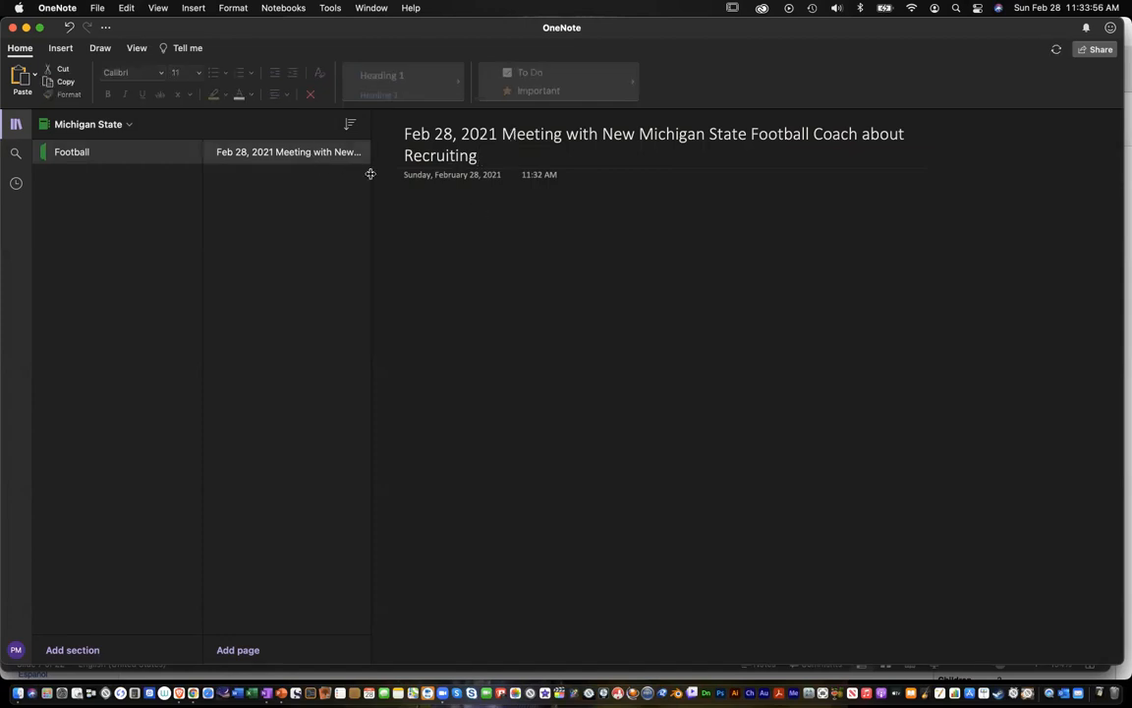
- Insert "- 2 PM -" between the date and "Meeting" in the page title
left_click(503, 133)
type("- ")
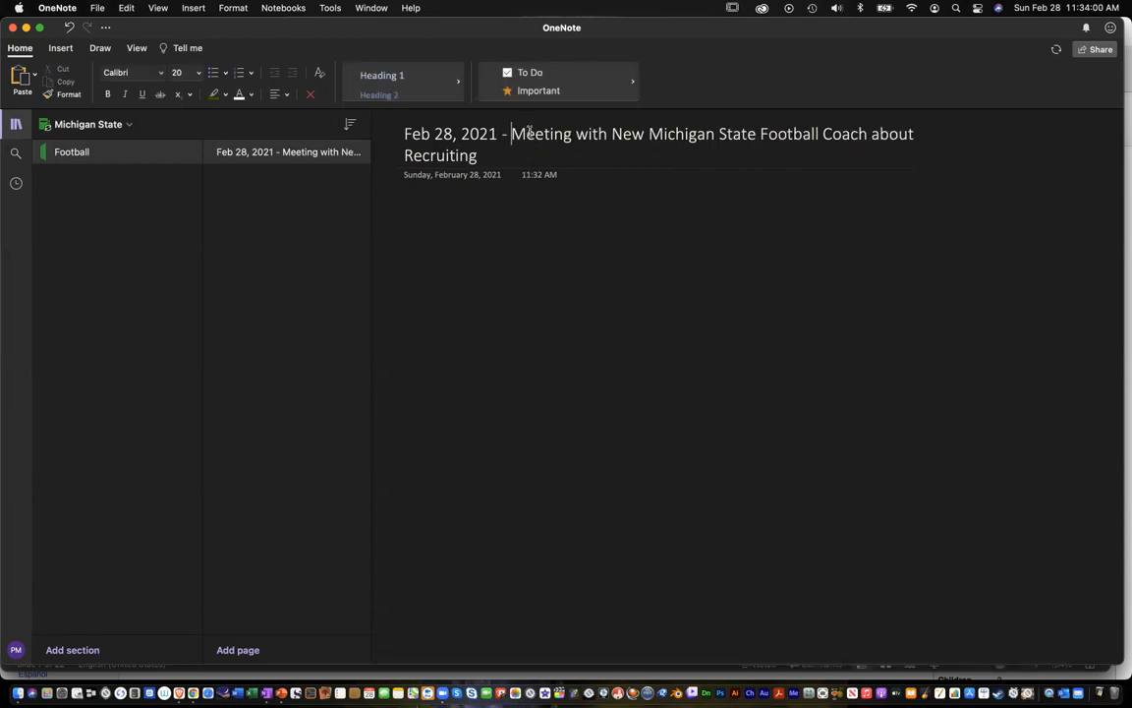
type("2 PM -")
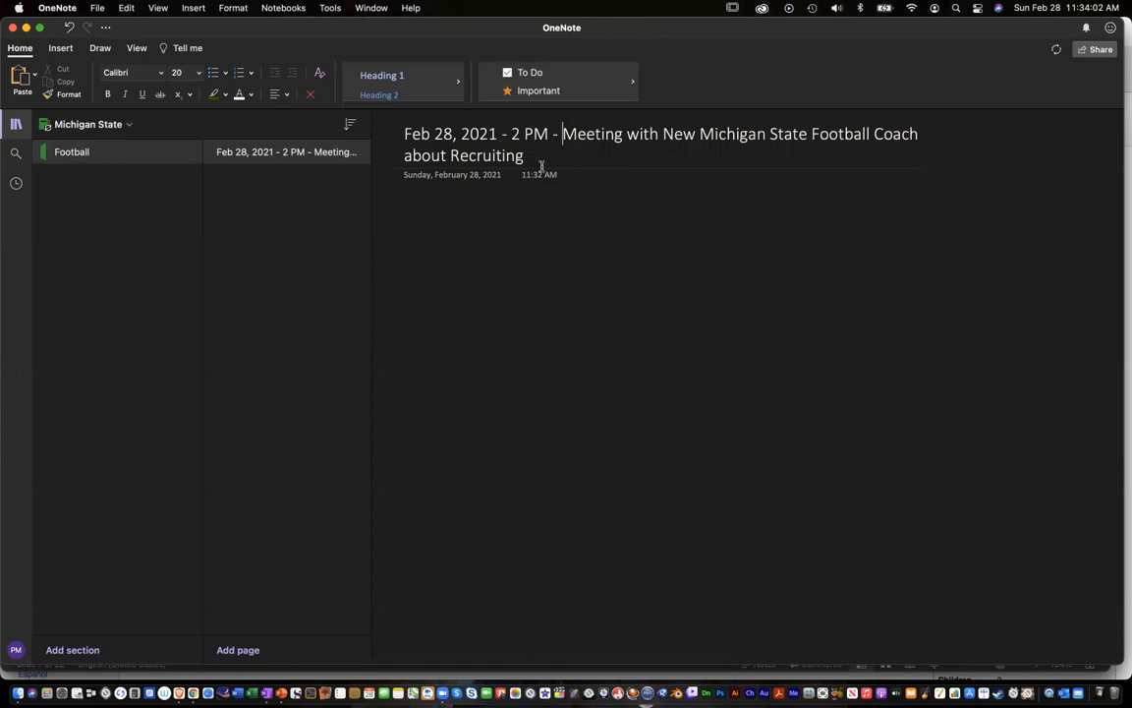
left_click(439, 202)
- Add a second page to the Football section titled "Feb 28, 2021 - 3 PM - Signed Top QB in the State of Ohio"
left_click(244, 648)
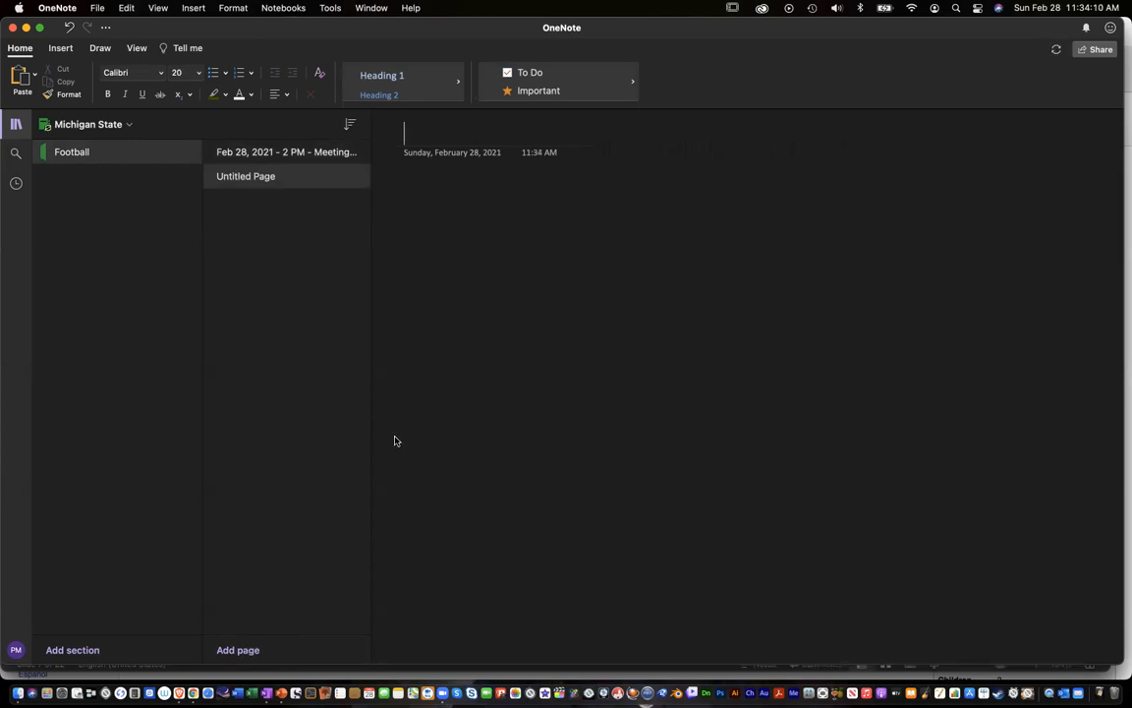
type("Feb.")
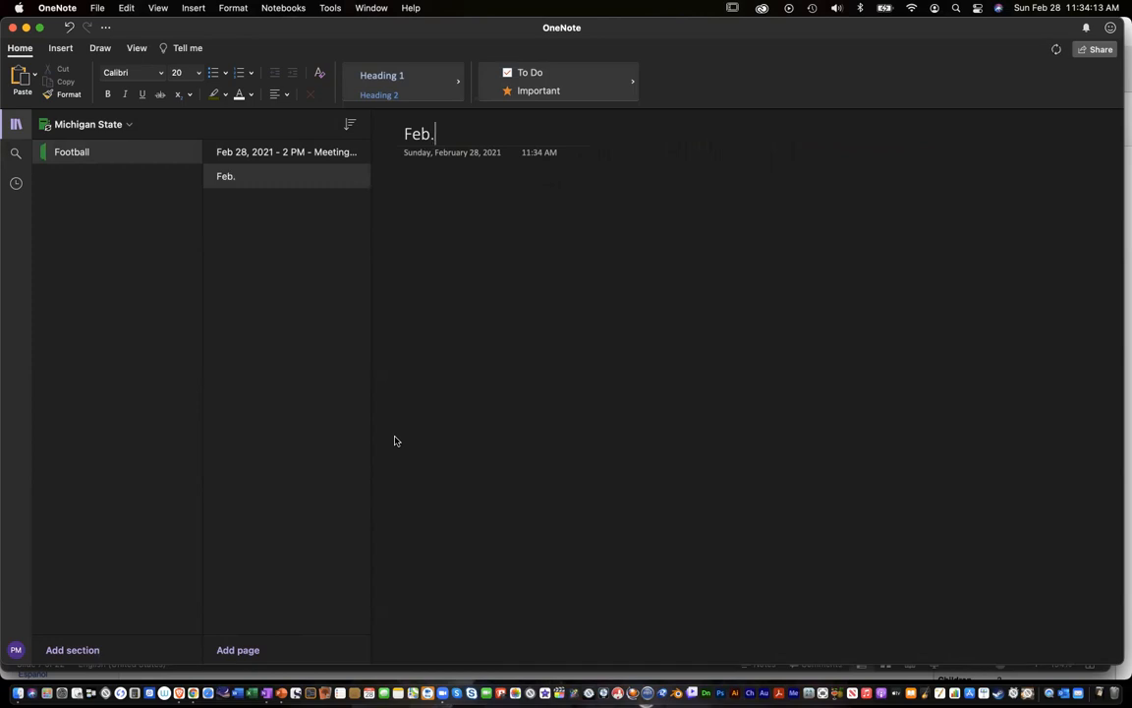
key("BackSpace")
type("28, 2021")
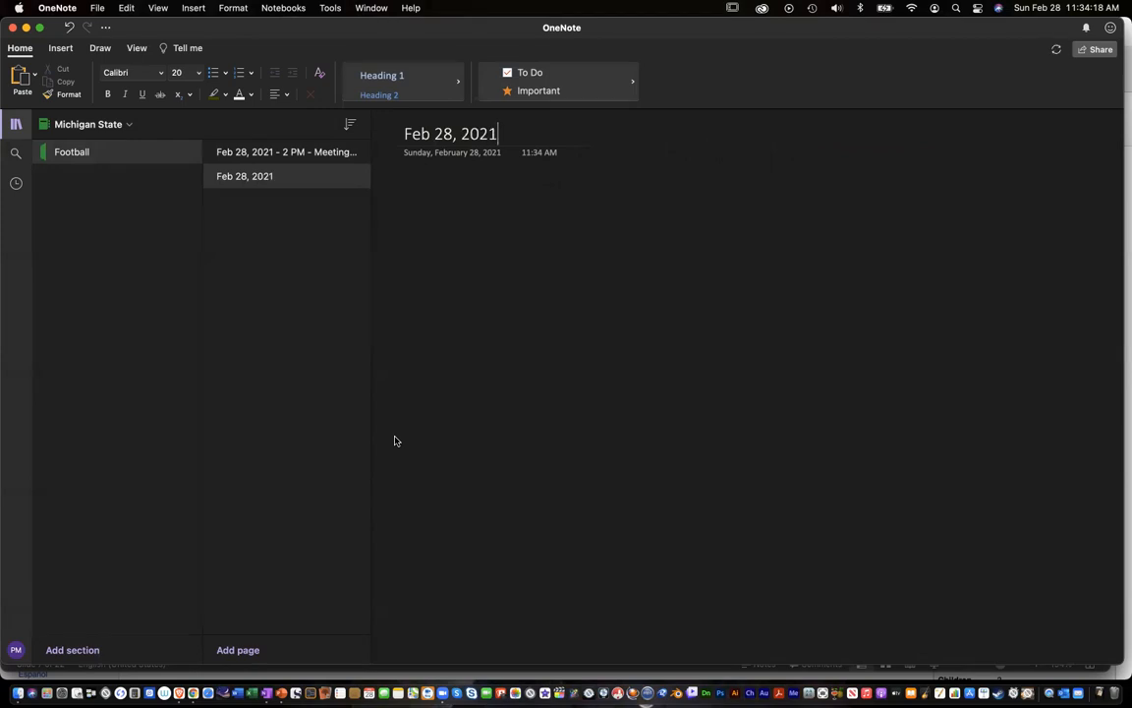
type("- 3 PM - Signed Top QB")
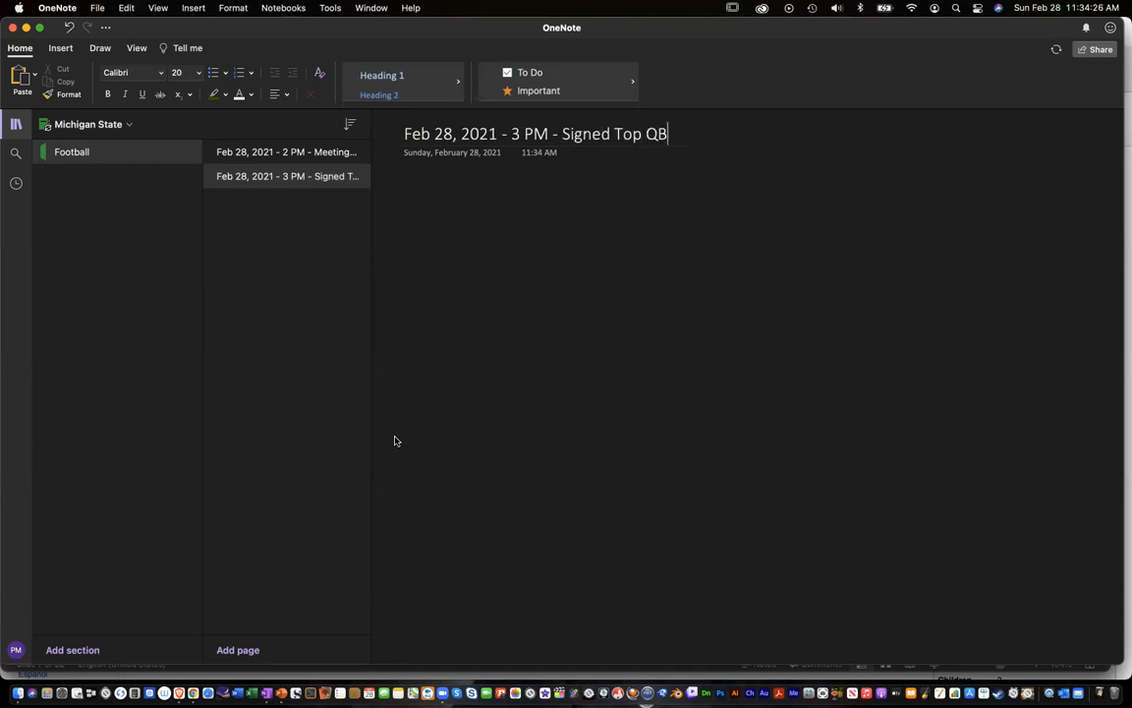
type(" in M")
key("BackSpace")
type("the State of ")
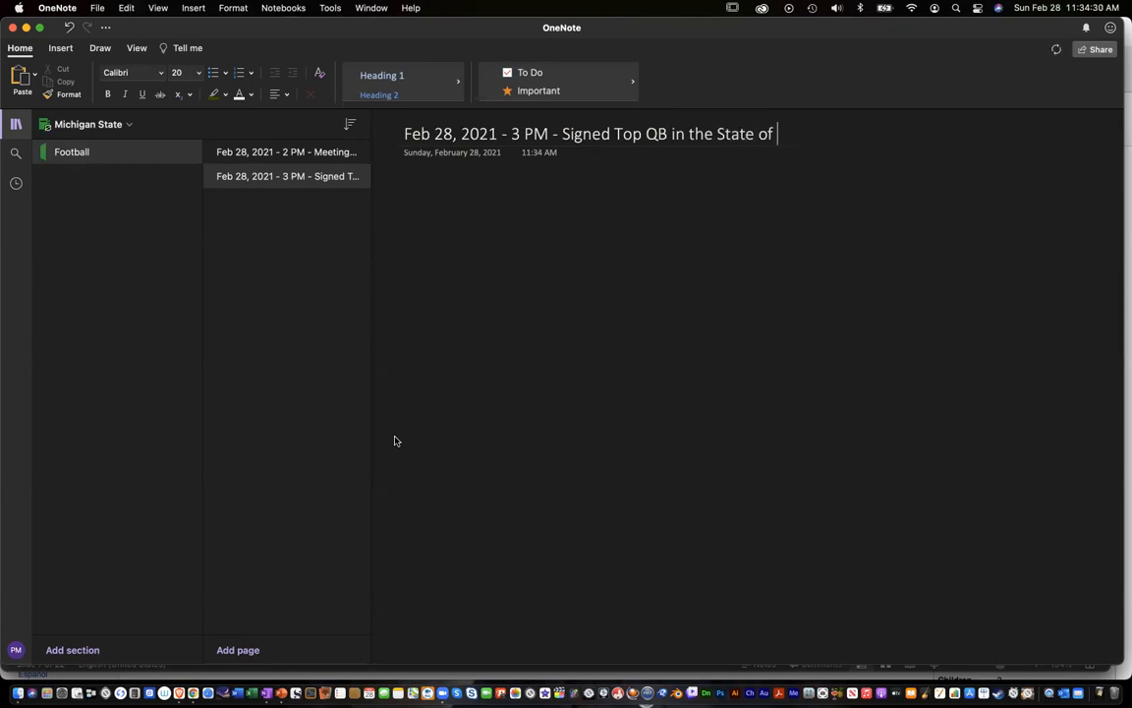
type("Ohio")
left_click(289, 221)
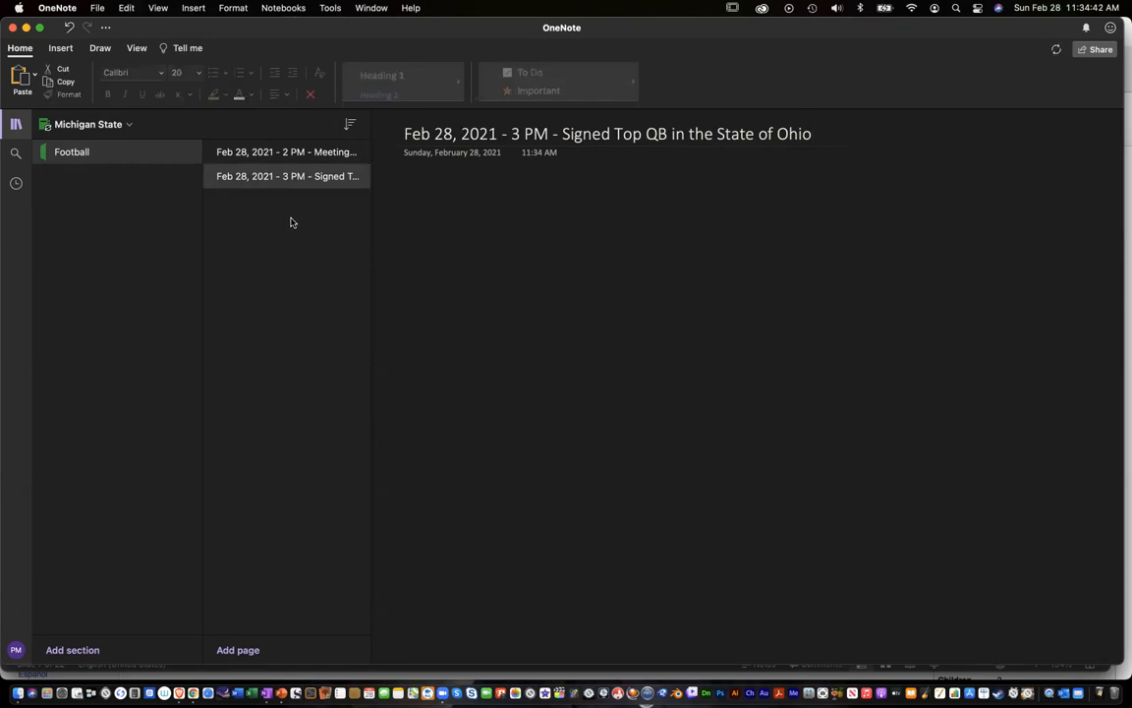